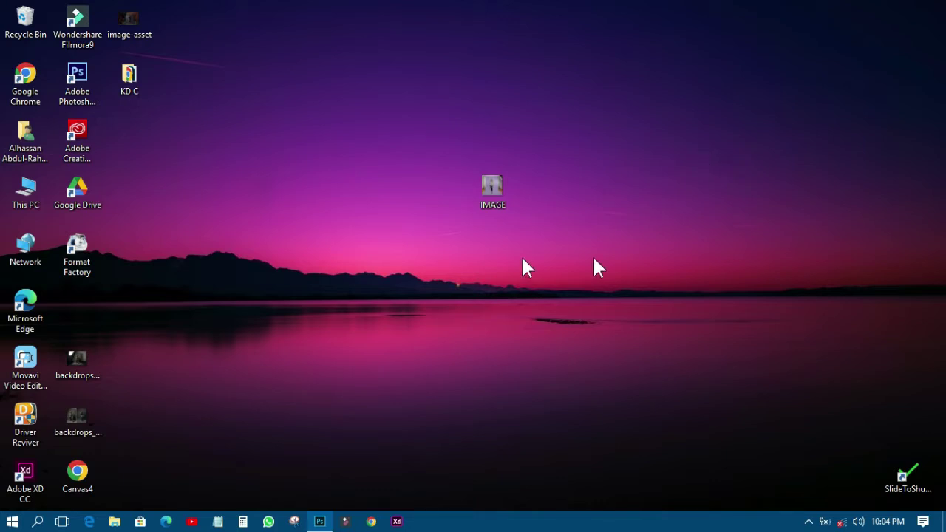
# Step: Preview the IMAGE photo full screen in the photo viewer, then close it
pyautogui.doubleClick(482, 194)
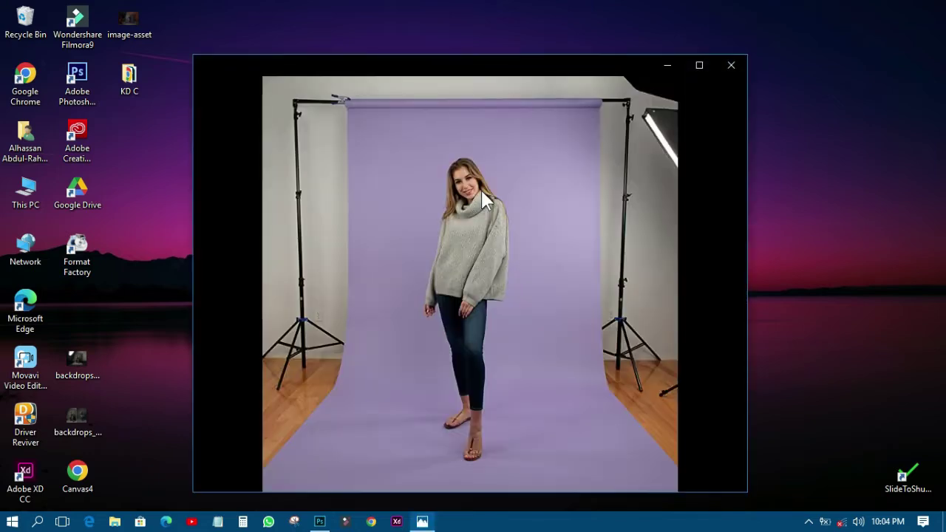
pyautogui.click(701, 62)
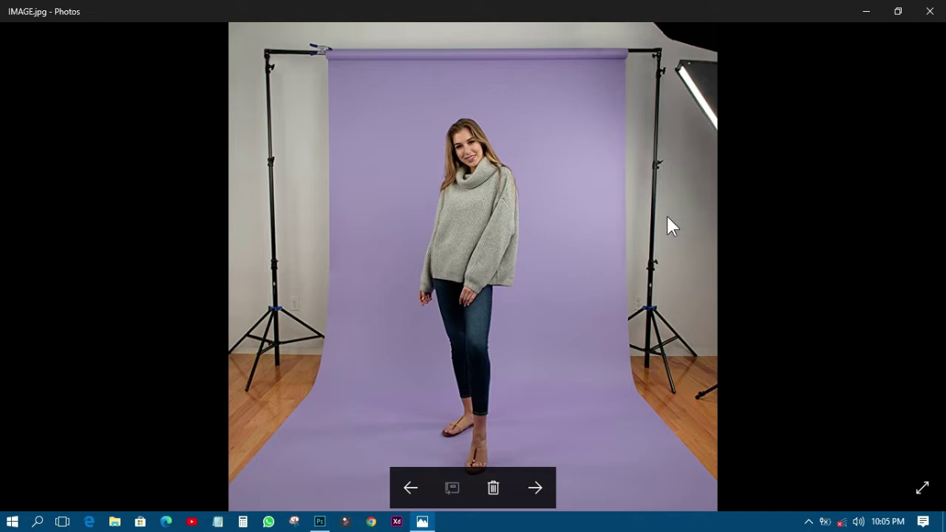
pyautogui.hotkey('alt', 'F4')
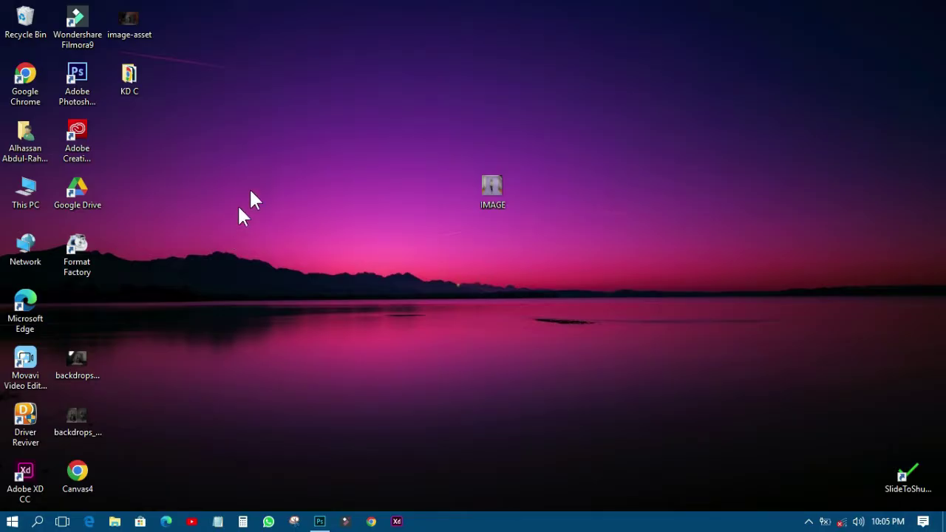
# Step: Open IMAGE.jpg in Photoshop by dragging it from the desktop onto Photoshop
pyautogui.click(320, 522)
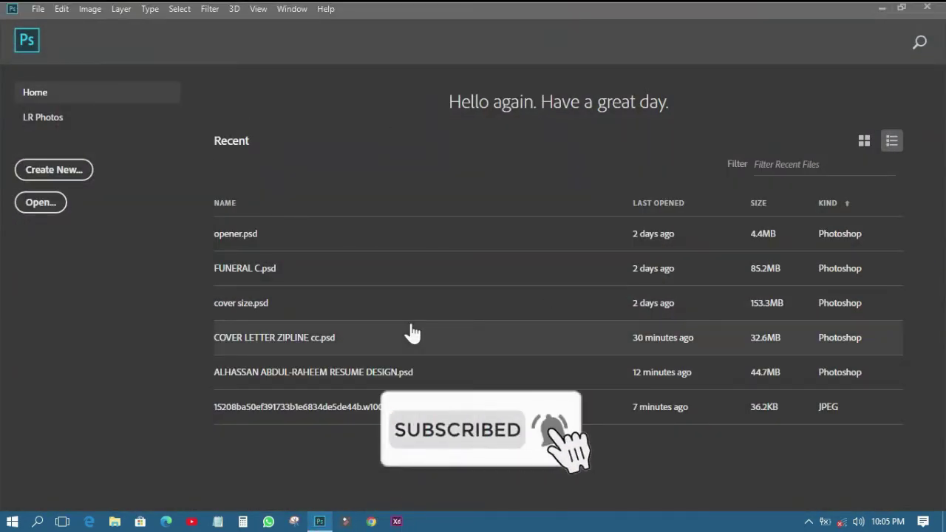
pyautogui.click(883, 9)
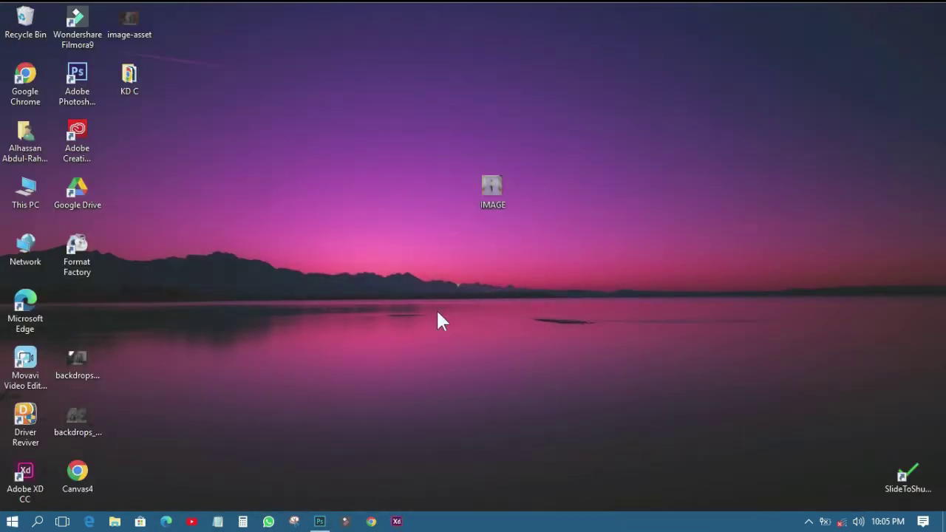
pyautogui.moveTo(480, 249); pyautogui.dragTo(469, 43)
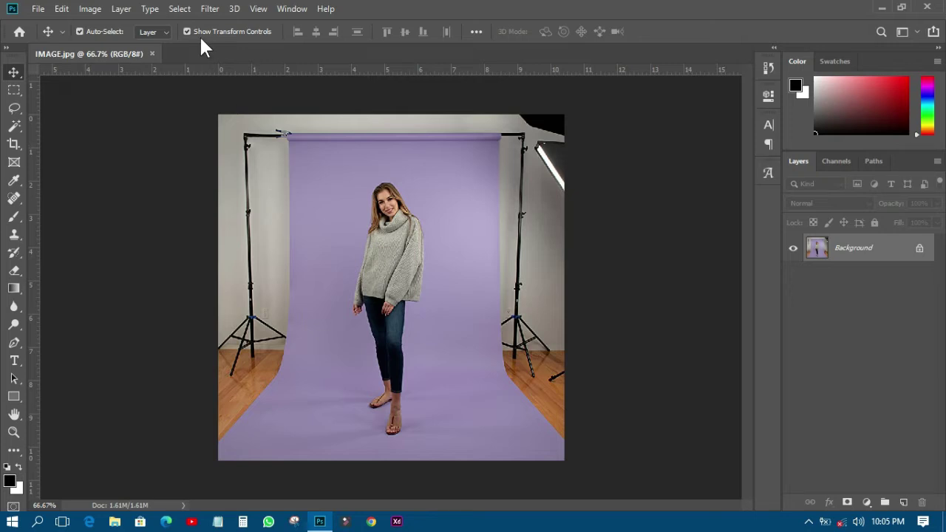
# Step: Crop to the 4 x 5 in 300 ppi preset, pulling the top edge down around the woman
pyautogui.click(14, 144)
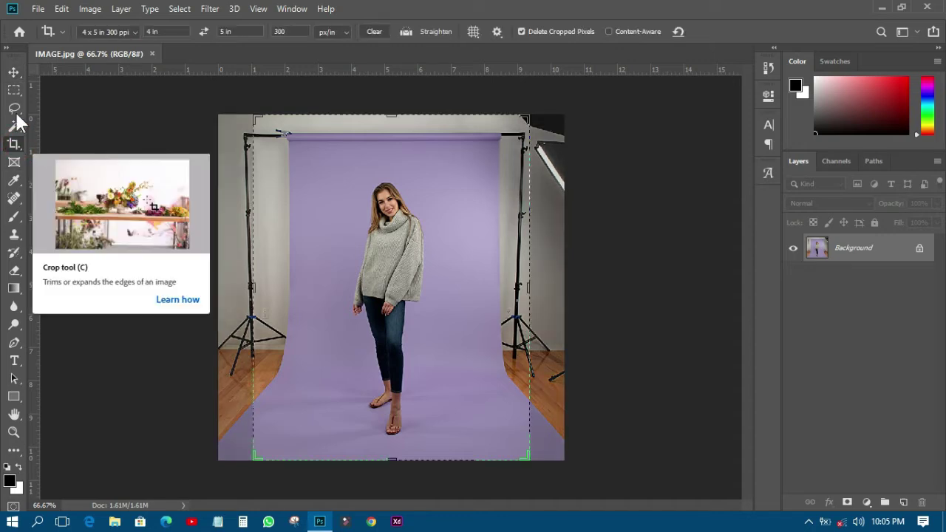
pyautogui.click(124, 31)
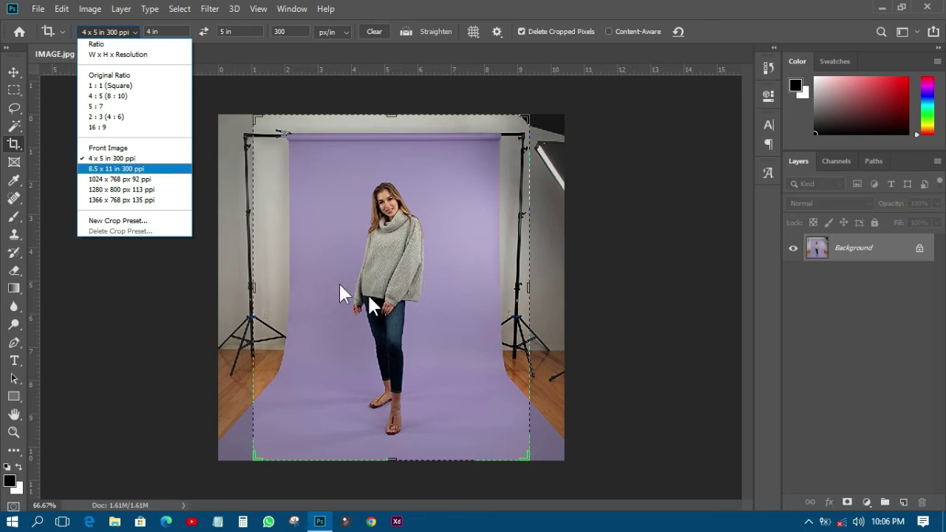
pyautogui.click(394, 125)
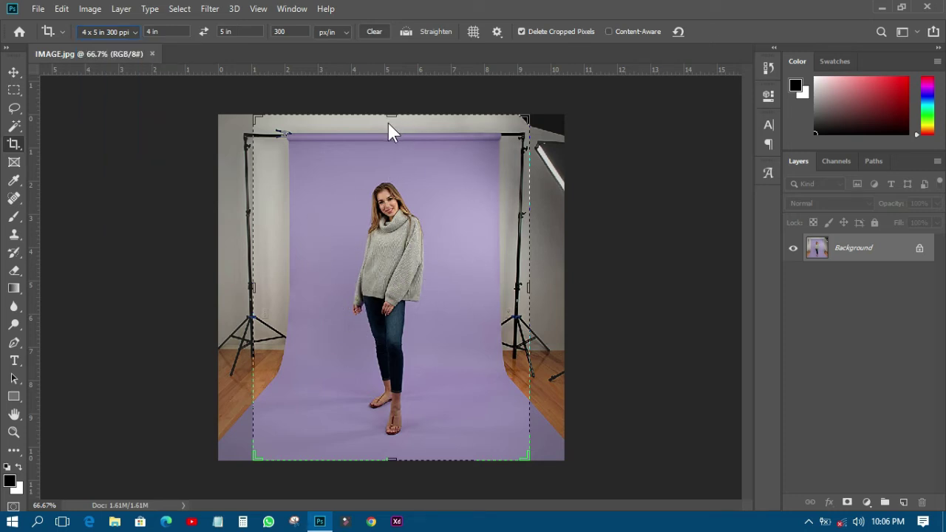
pyautogui.click(390, 120)
pyautogui.moveTo(391, 118); pyautogui.dragTo(391, 129)
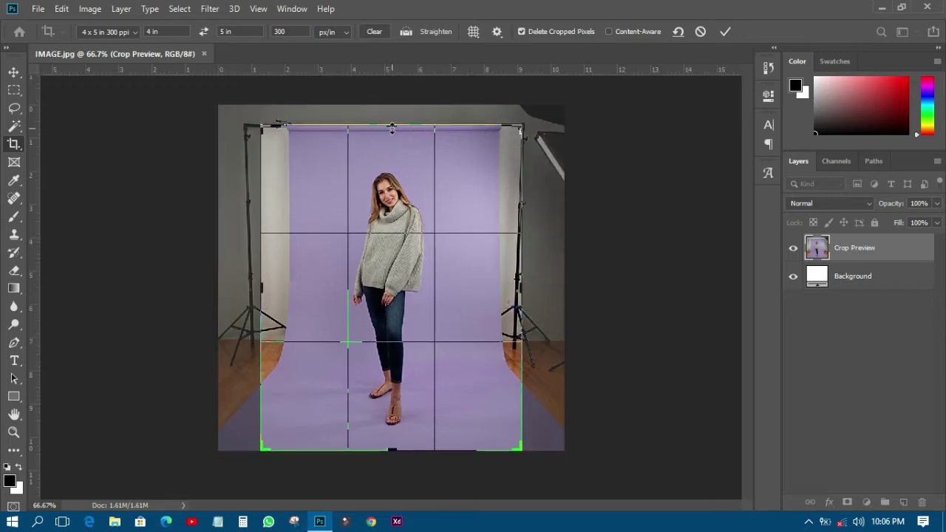
pyautogui.click(724, 31)
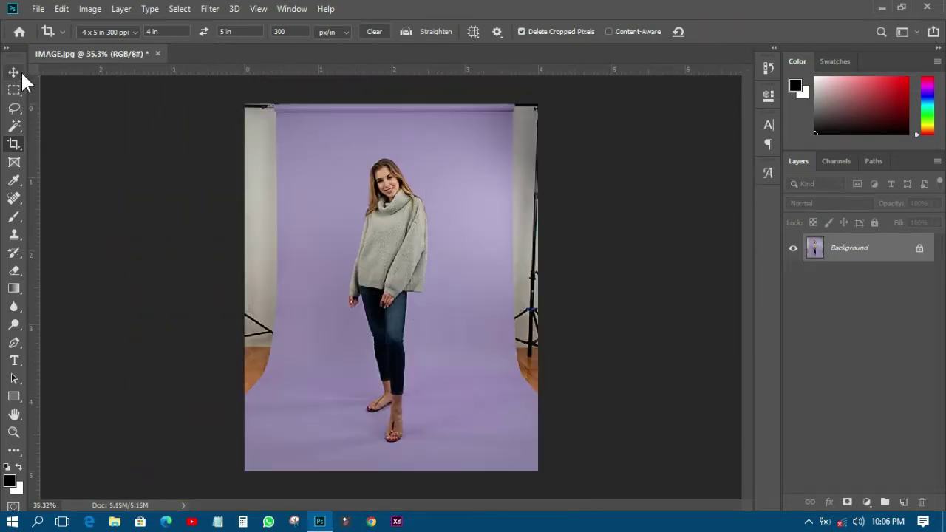
# Step: Switch from the Move tool to the Rectangular Marquee Tool
pyautogui.click(14, 71)
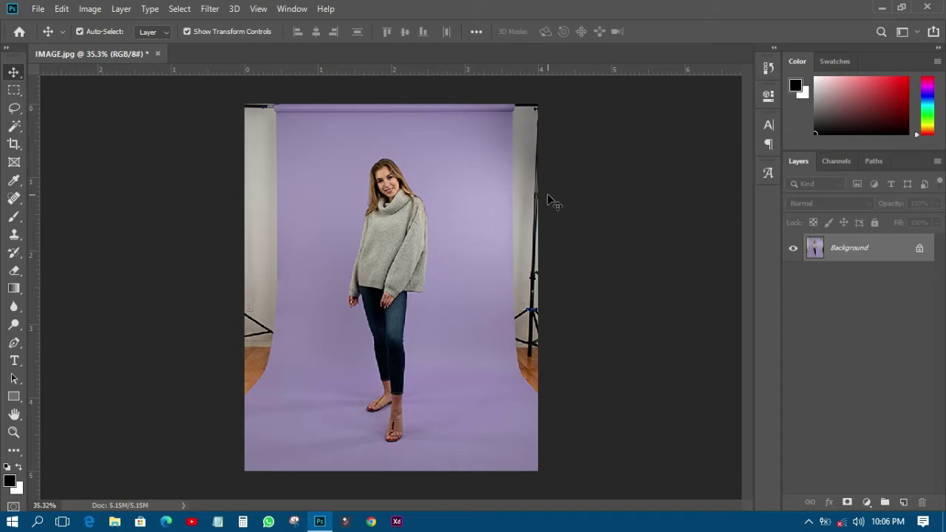
pyautogui.click(13, 91)
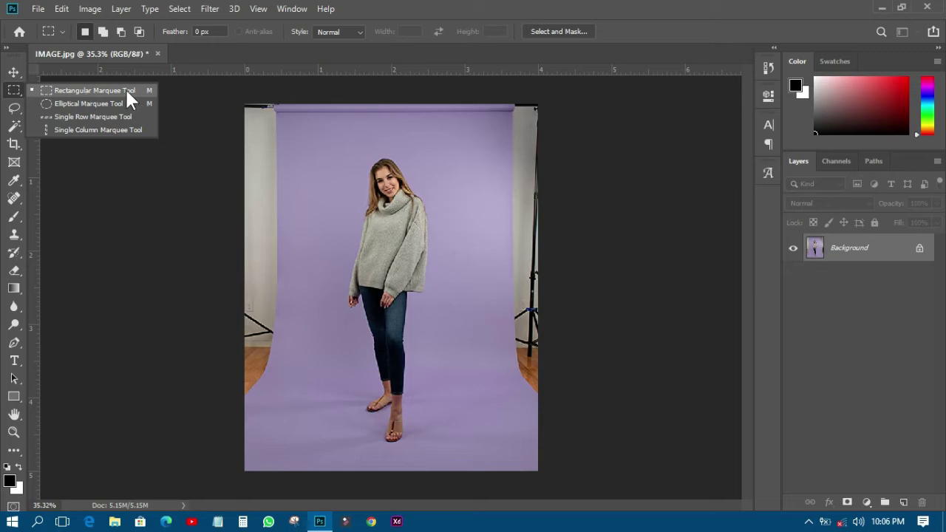
pyautogui.click(14, 198)
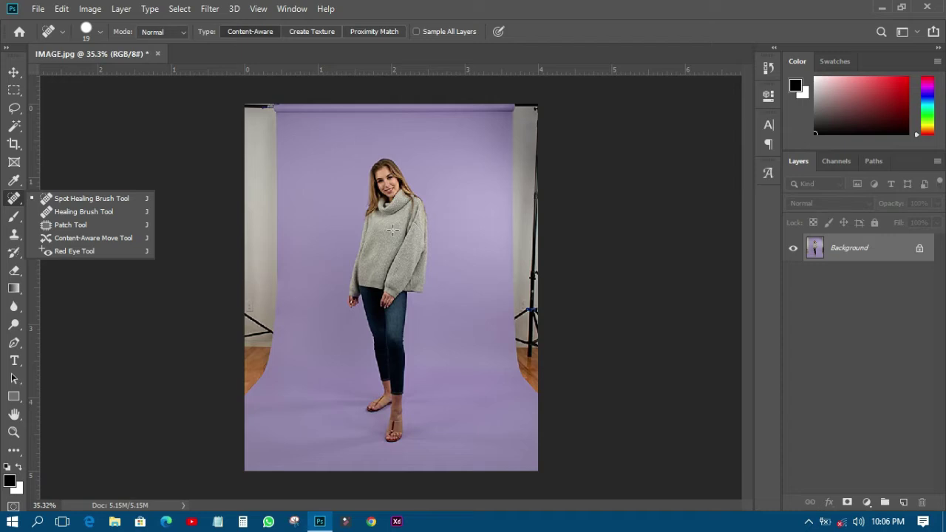
pyautogui.click(12, 92)
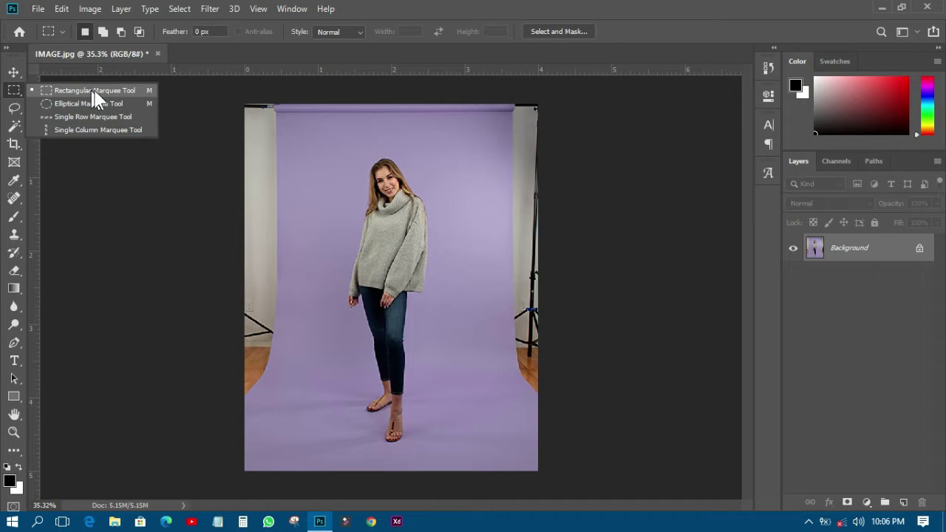
pyautogui.click(14, 89)
pyautogui.click(72, 89)
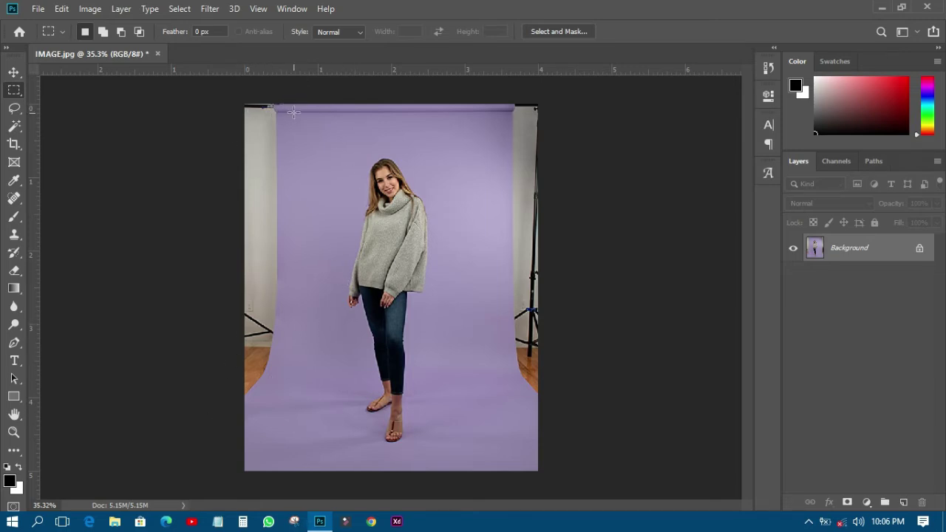
# Step: Select a tall backdrop strip left of the woman and Free Transform it leftward
pyautogui.moveTo(293, 103); pyautogui.dragTo(335, 490)
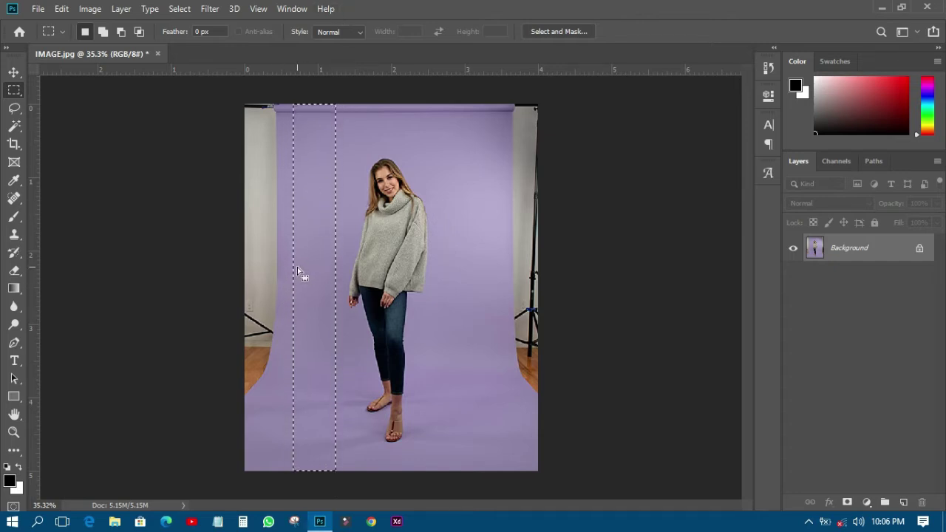
pyautogui.click(61, 8)
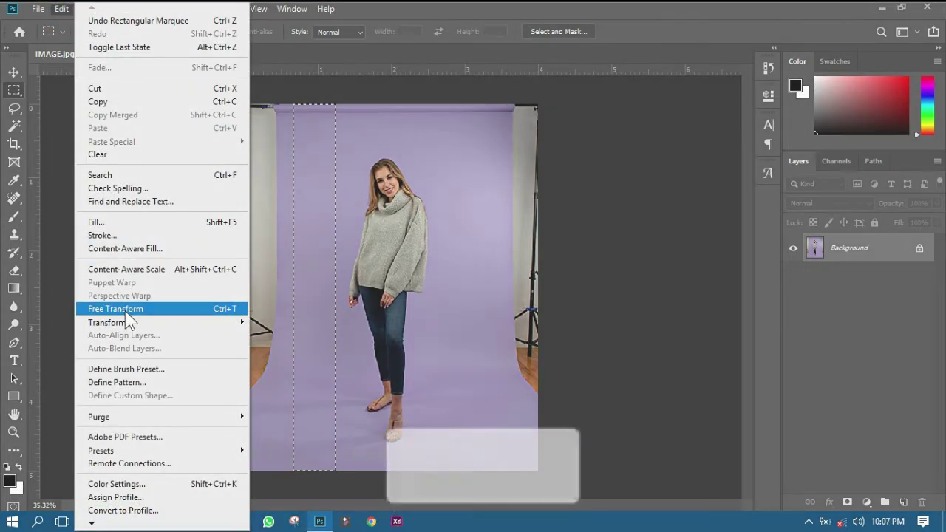
pyautogui.click(124, 309)
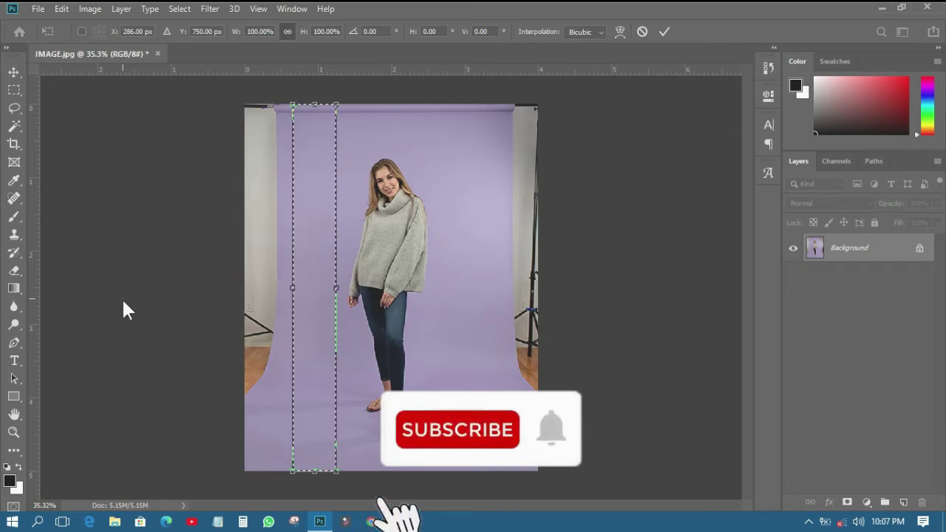
pyautogui.click(291, 286)
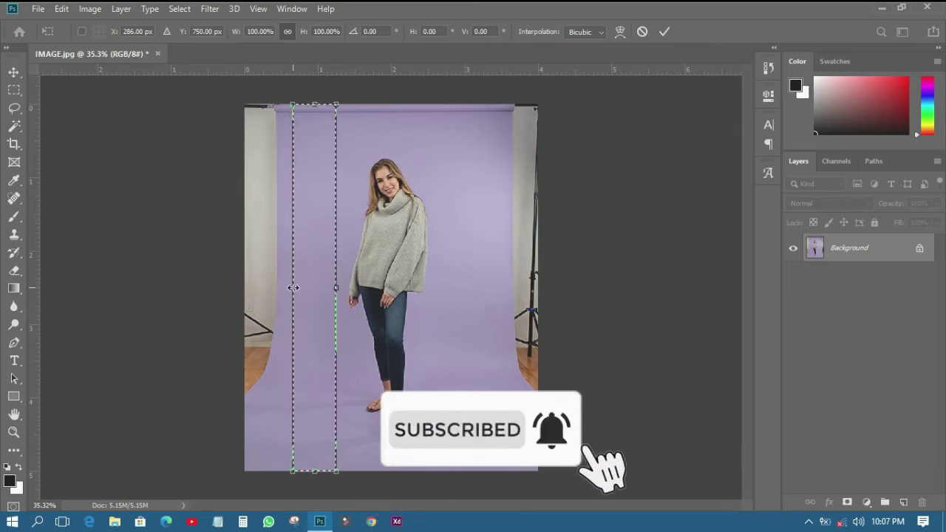
pyautogui.moveTo(291, 286); pyautogui.dragTo(210, 288)
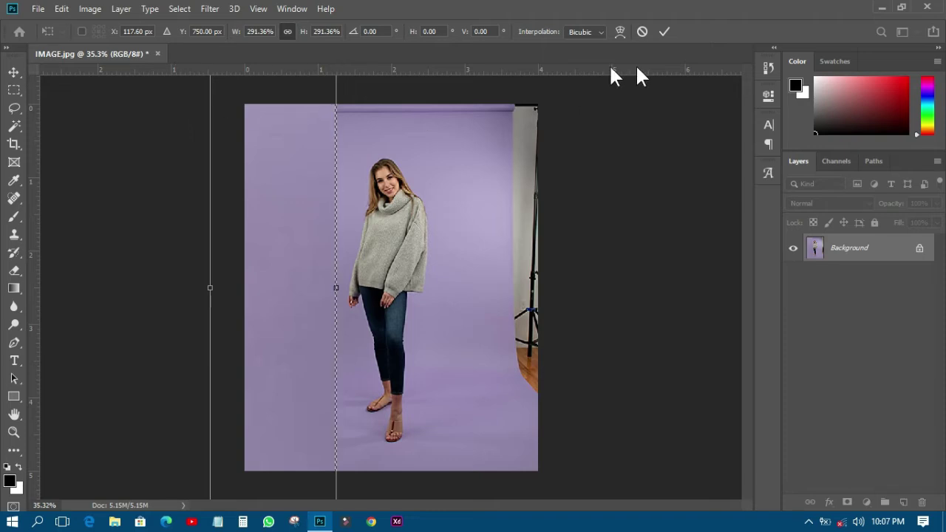
# Step: Undo that stretch, re-stretch the strip over the left stand, and commit it
pyautogui.click(61, 9)
pyautogui.click(81, 23)
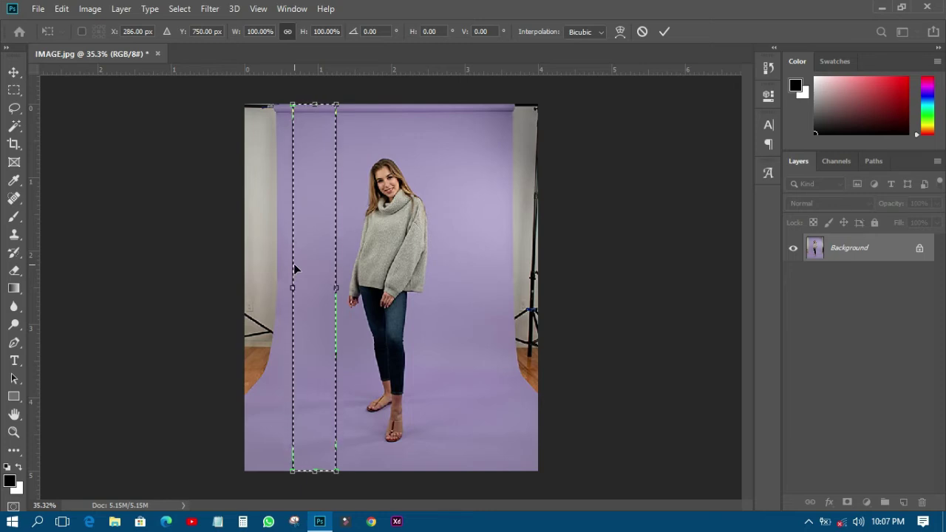
pyautogui.moveTo(293, 287); pyautogui.dragTo(223, 285)
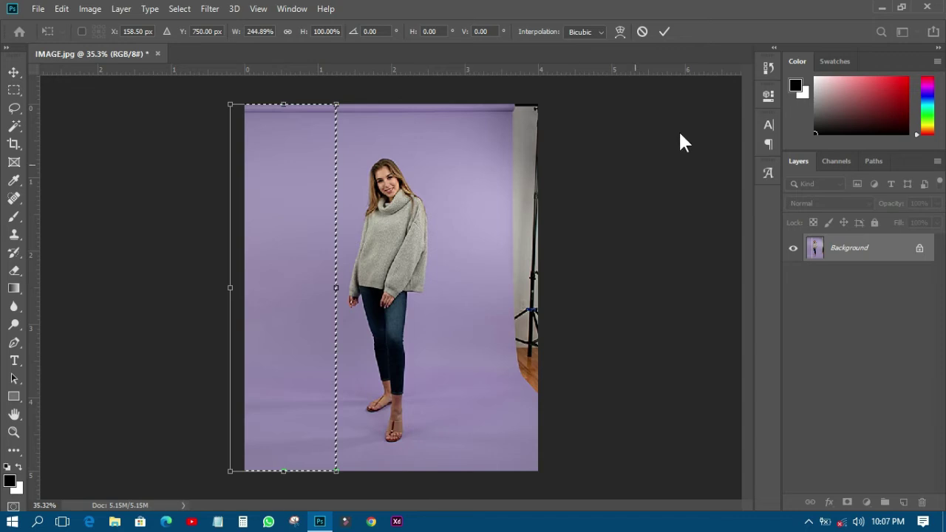
pyautogui.click(664, 32)
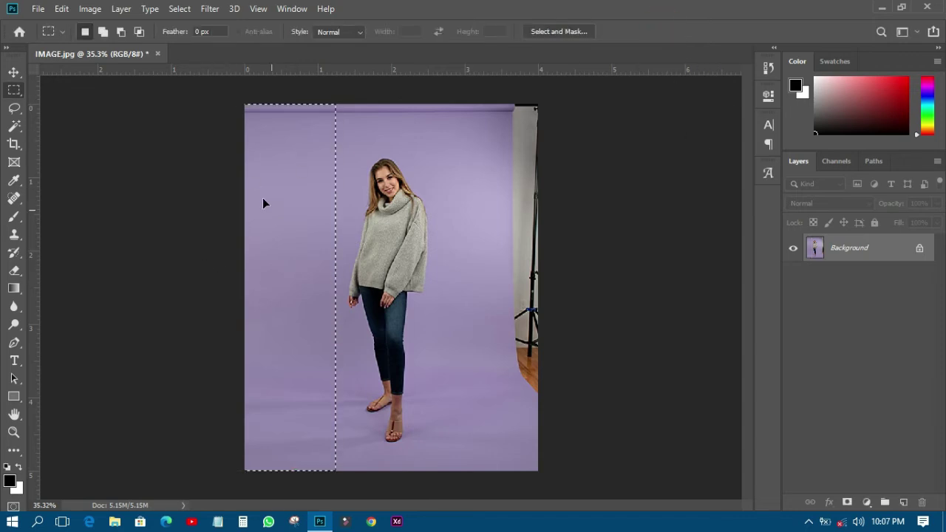
# Step: Deselect, select a backdrop strip right of the woman, and stretch it over the right stand
pyautogui.hotkey('ctrl', 'd')
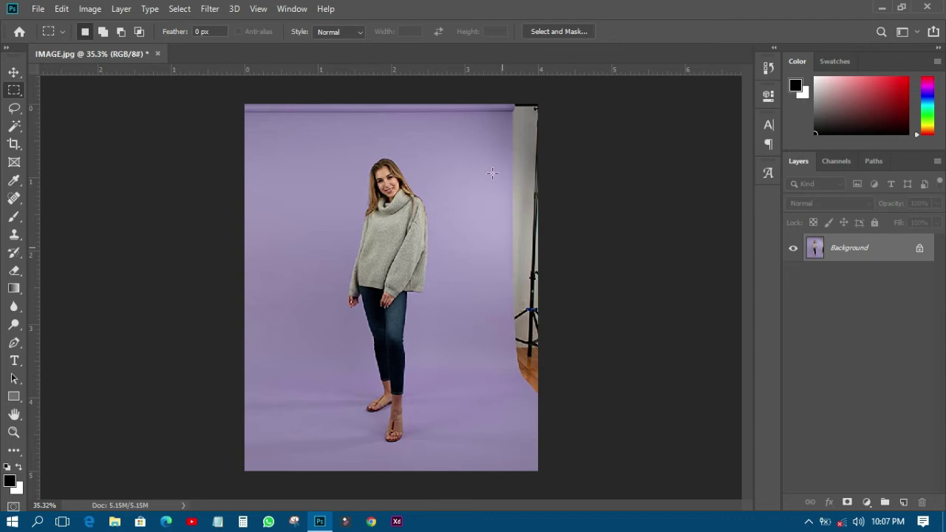
pyautogui.moveTo(454, 102); pyautogui.dragTo(506, 498)
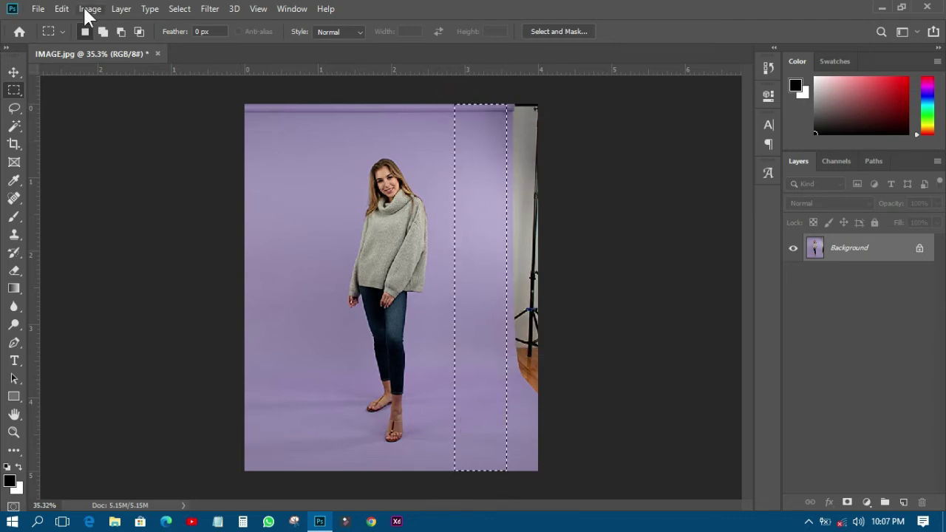
pyautogui.click(61, 8)
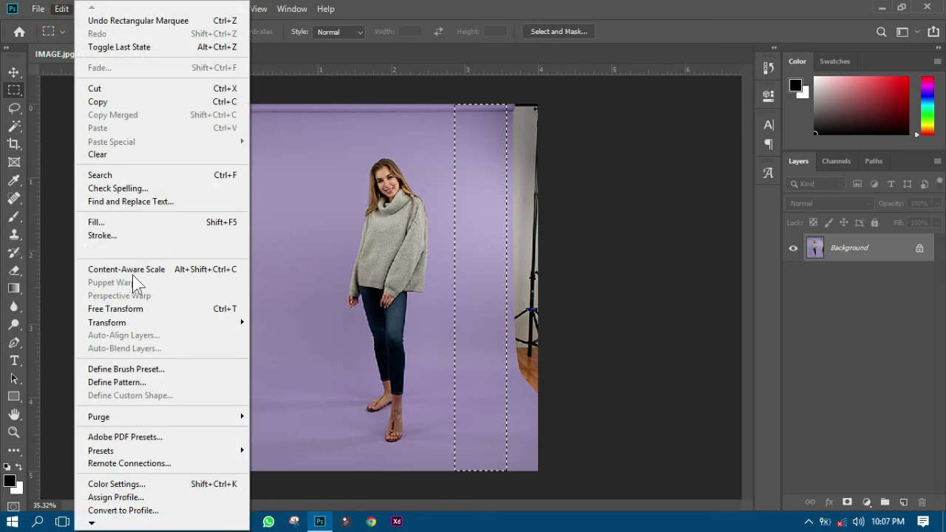
pyautogui.click(137, 311)
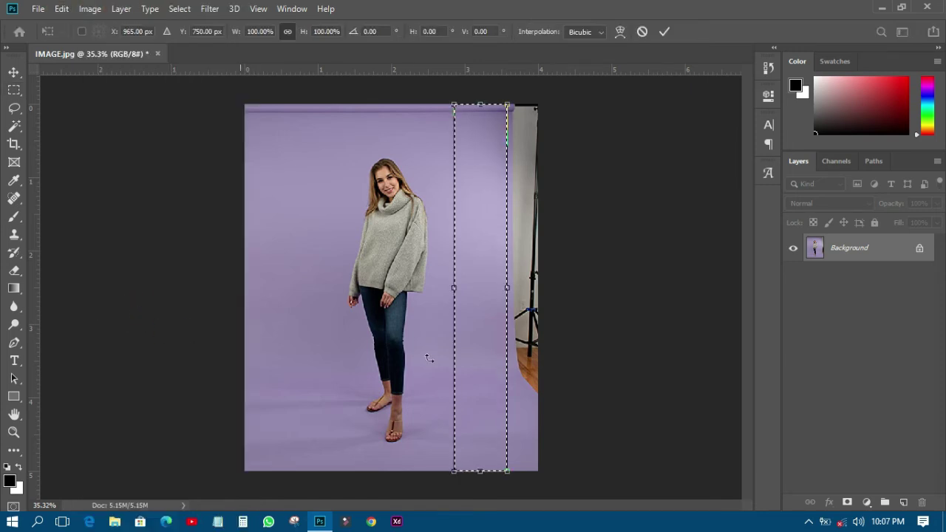
pyautogui.moveTo(508, 289); pyautogui.dragTo(557, 288)
pyautogui.click(663, 32)
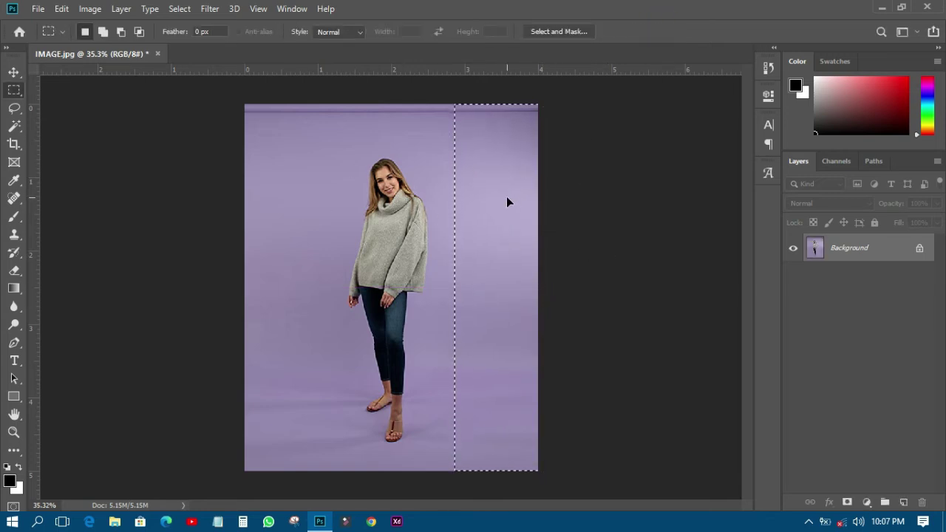
# Step: Select the top backdrop band, stretch it upward over the dark rail, then deselect
pyautogui.hotkey('ctrl', 'd')
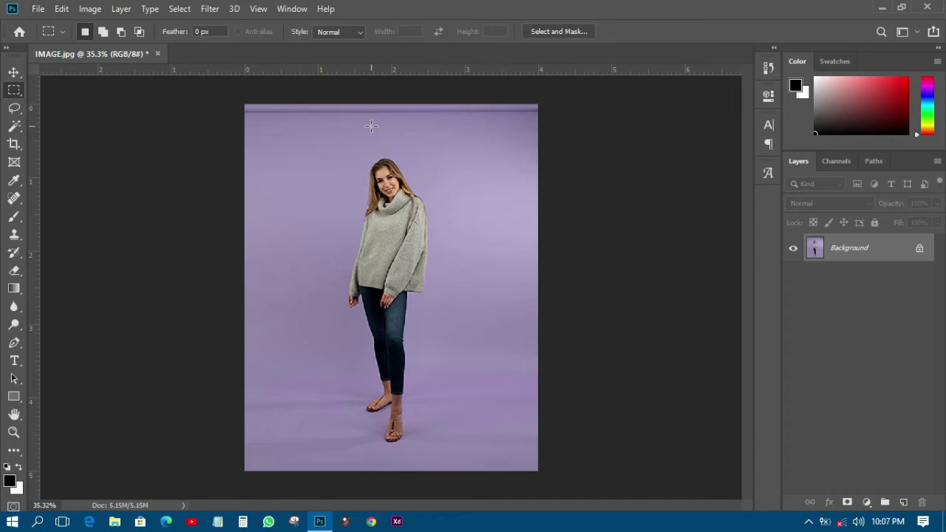
pyautogui.moveTo(233, 100); pyautogui.dragTo(582, 140)
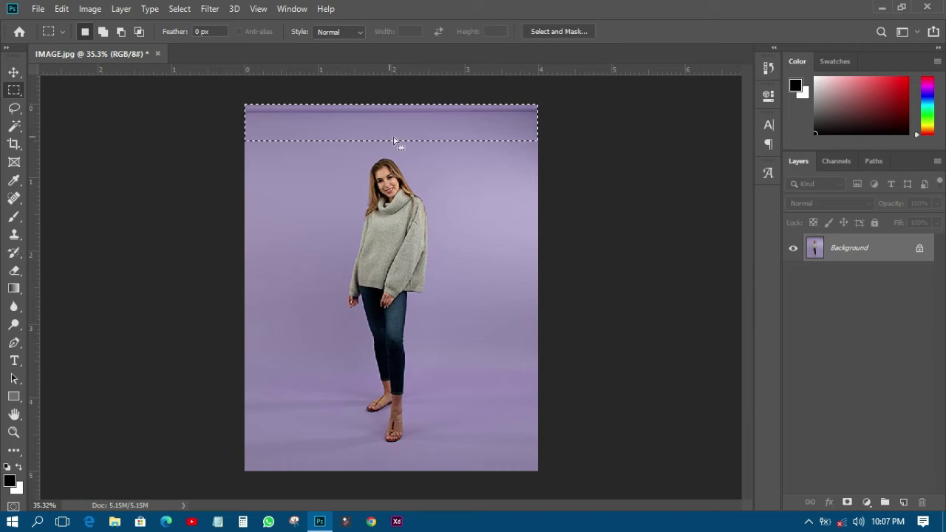
pyautogui.click(66, 8)
pyautogui.click(72, 11)
pyautogui.hotkey('ctrl', 't')
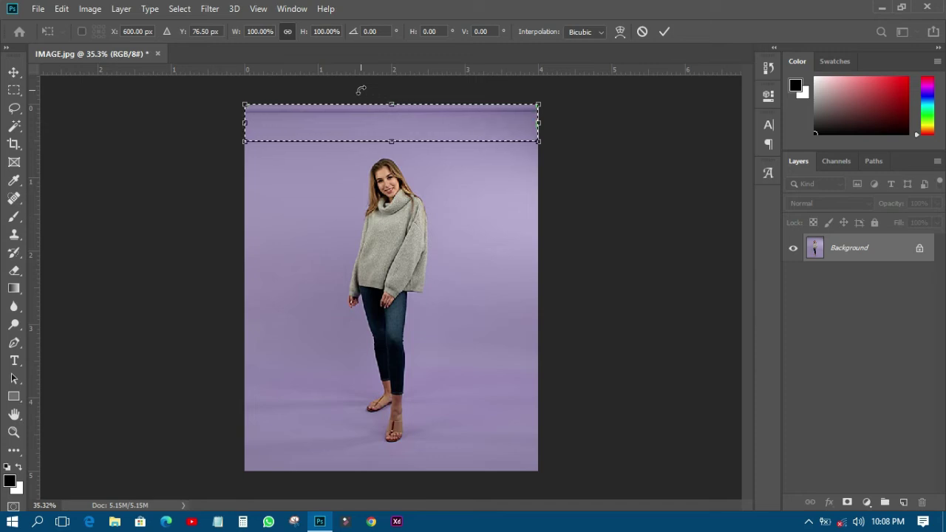
pyautogui.moveTo(391, 105); pyautogui.dragTo(391, 85)
pyautogui.click(664, 31)
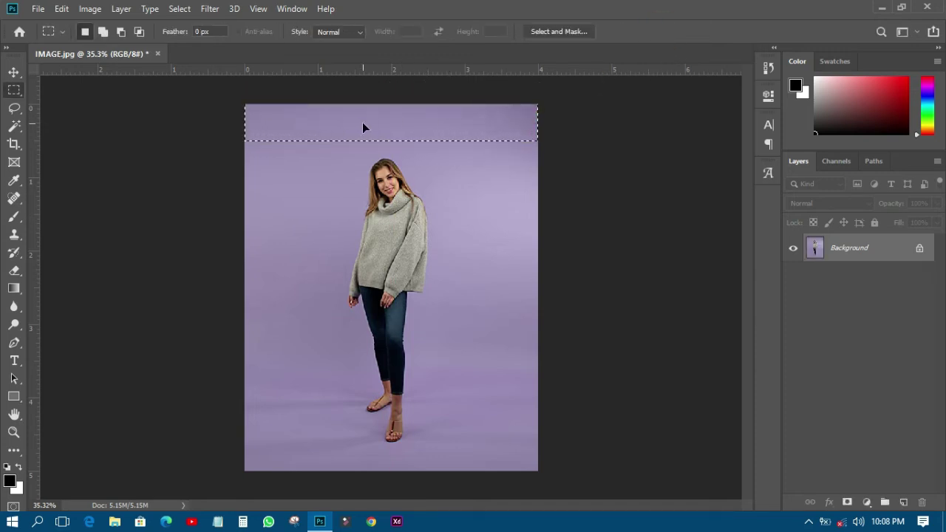
pyautogui.hotkey('ctrl', 'd')
pyautogui.click(13, 71)
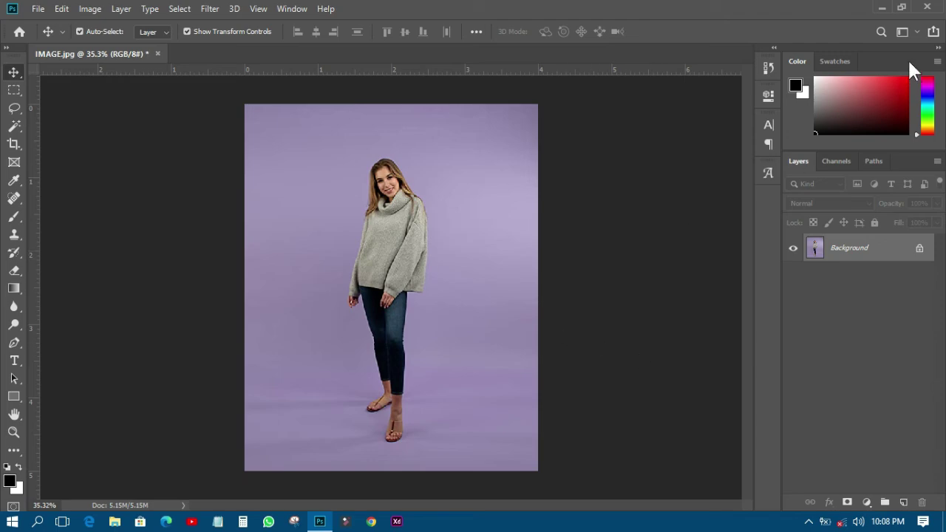
# Step: Open the original IMAGE.jpg in Windows Photos to compare with the edit
pyautogui.click(880, 7)
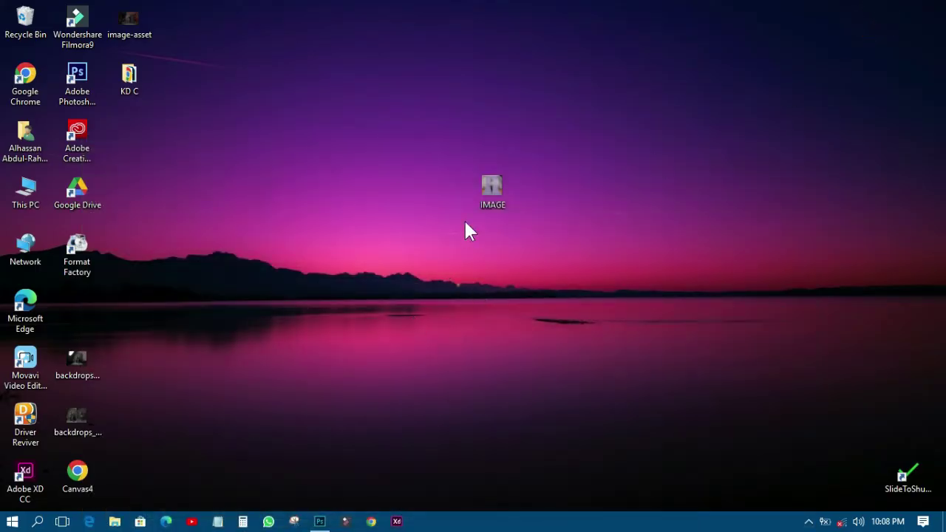
pyautogui.moveTo(488, 194); pyautogui.dragTo(475, 58)
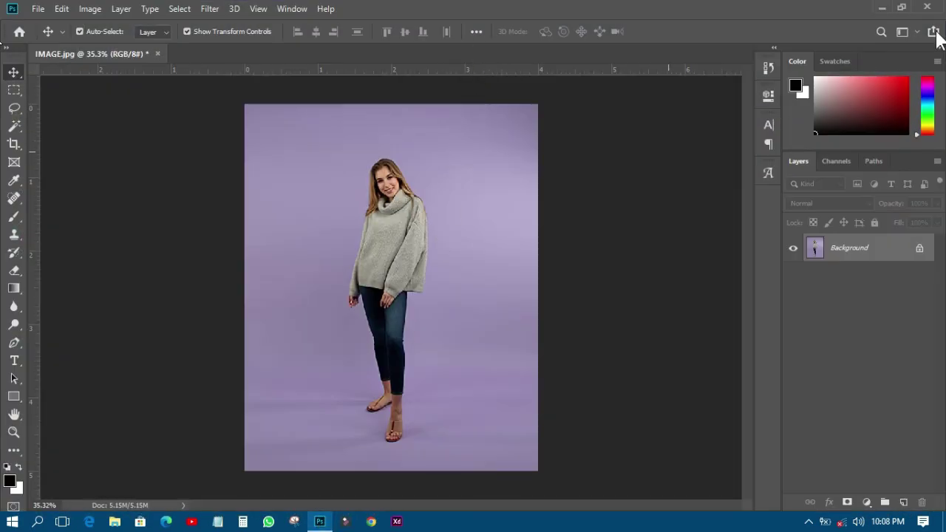
pyautogui.click(880, 8)
pyautogui.moveTo(497, 180); pyautogui.dragTo(446, 57)
pyautogui.click(881, 9)
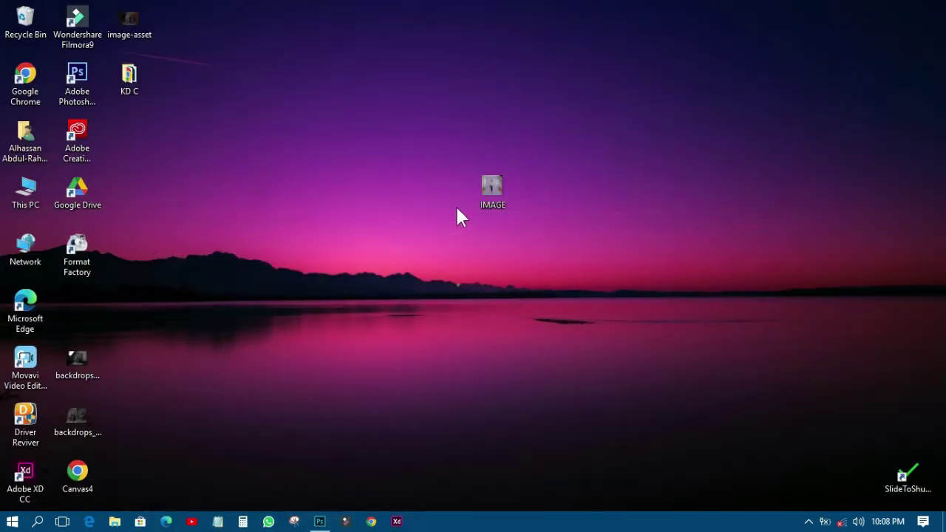
pyautogui.doubleClick(498, 193)
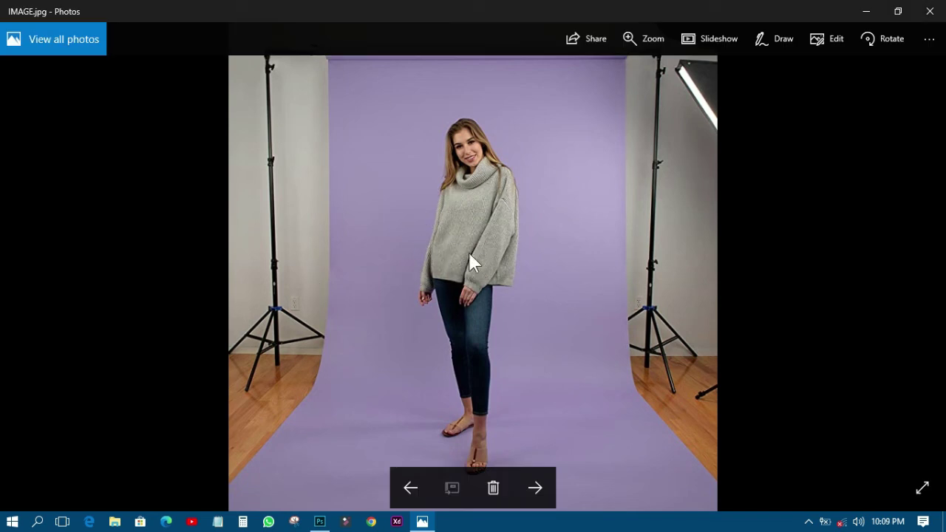
pyautogui.click(319, 521)
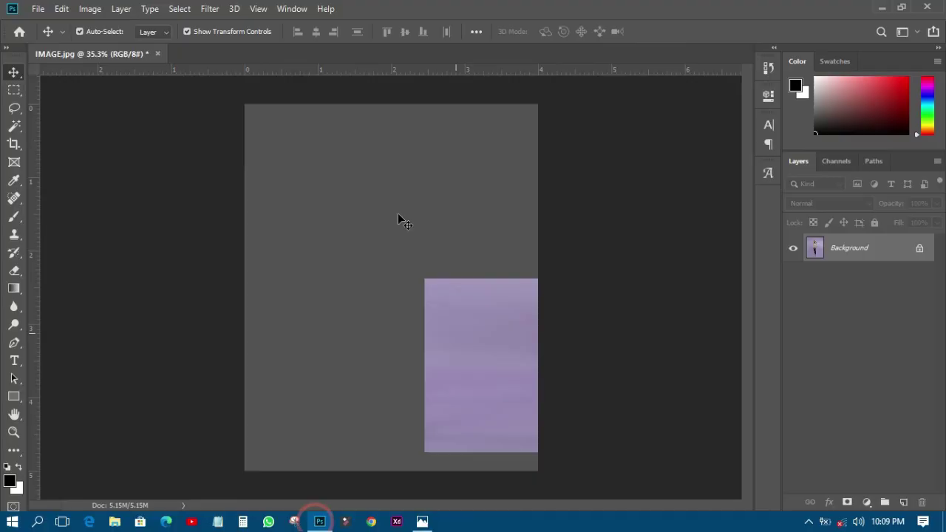
pyautogui.scroll(2, 433, 296)
pyautogui.scroll(1, 435, 299)
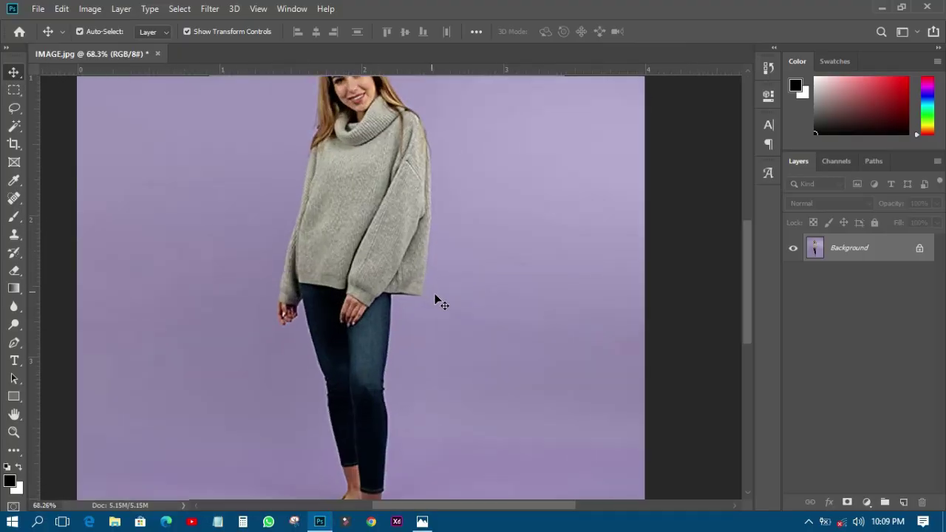
pyautogui.scroll(-3, 438, 301)
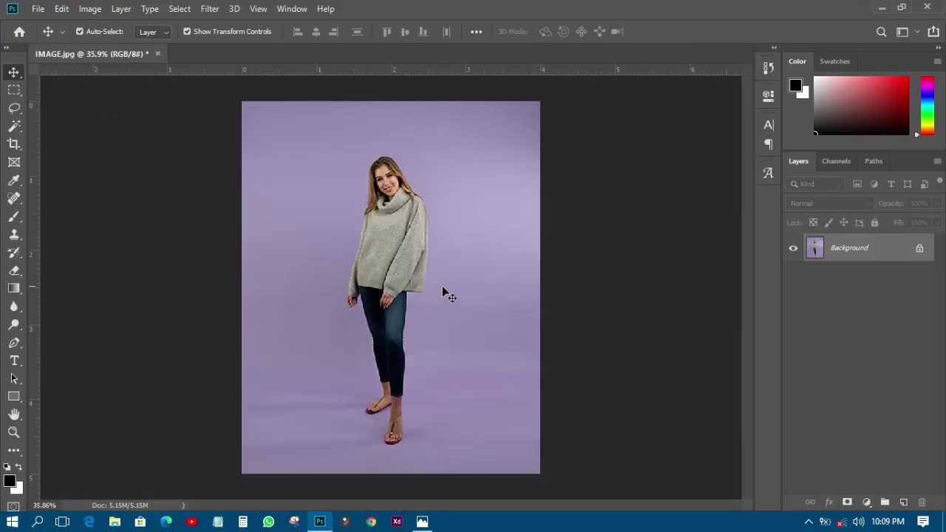